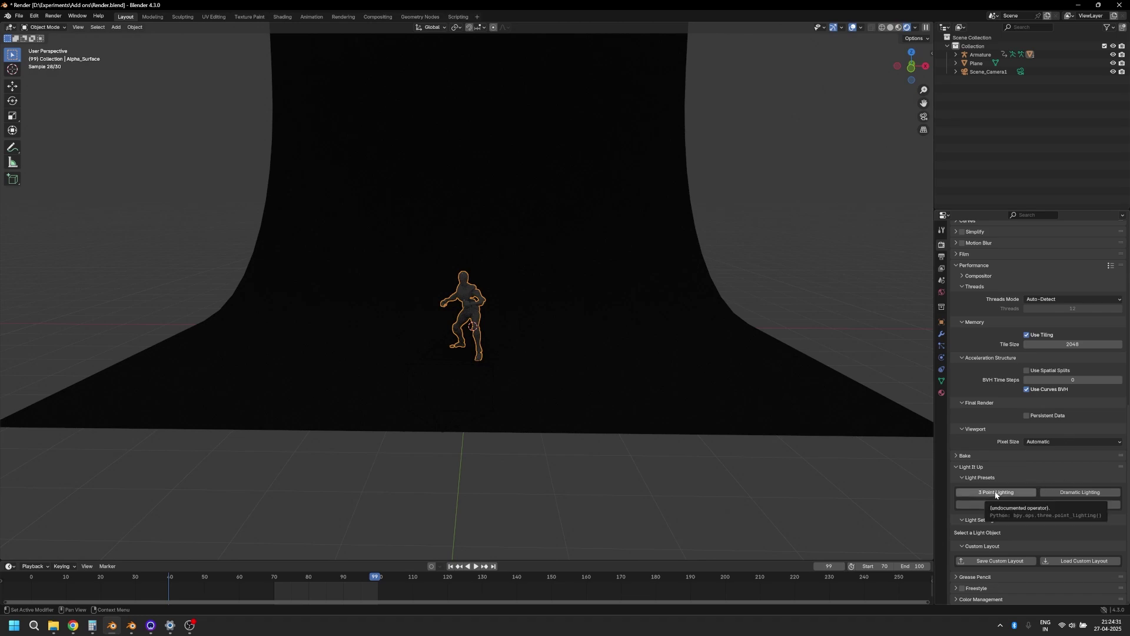
Step: Apply the three-point lighting preset and view the scene through the camera
click(996, 492)
scroll(488, 336, up, 3)
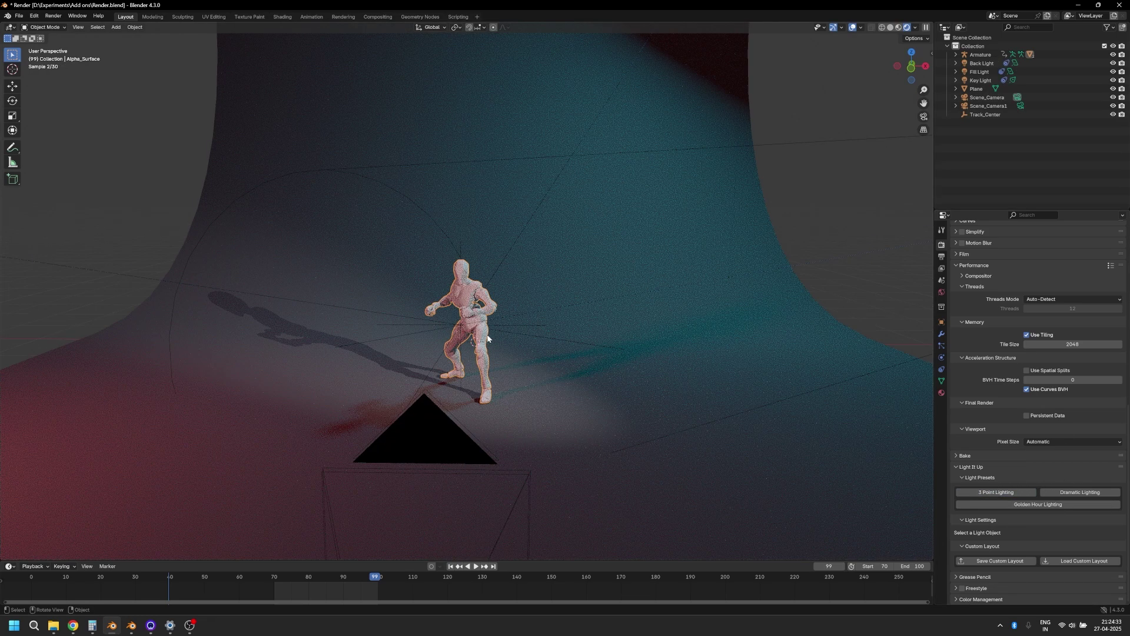
key(KP_0)
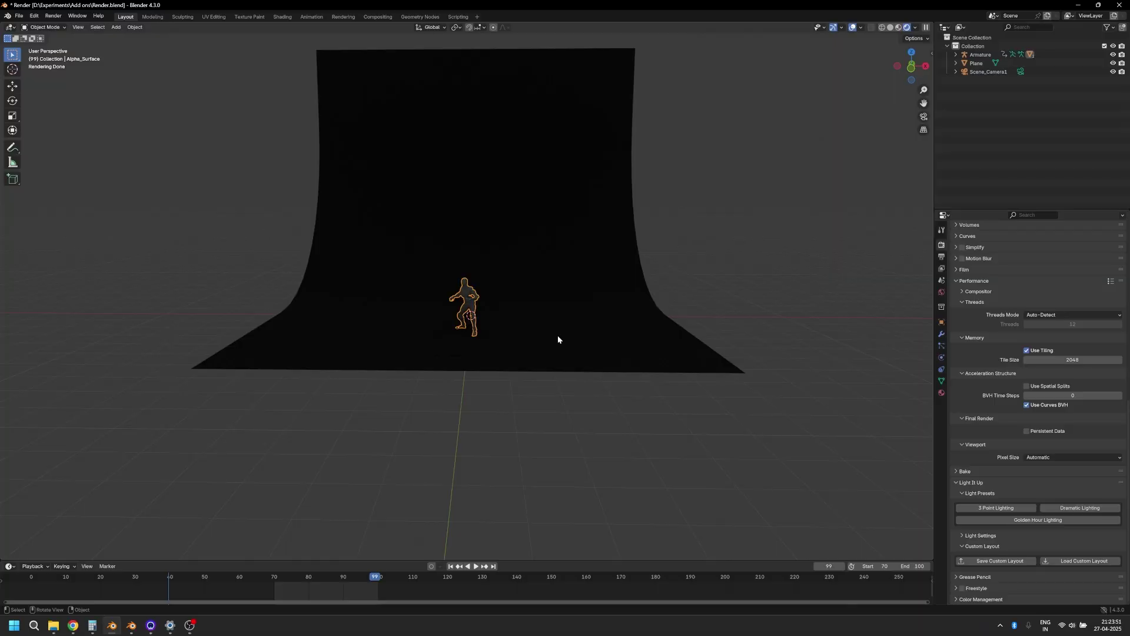
Step: Switch to wireframe, then solid shading, and expand the Light Settings section
scroll(816, 111, up, 3)
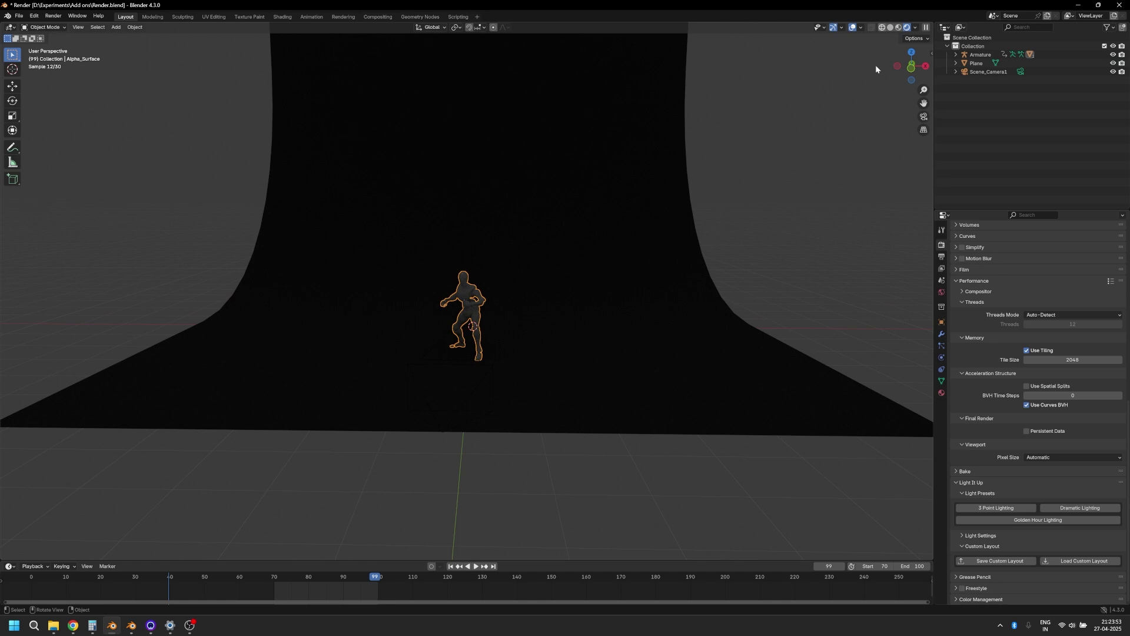
key(shift+z)
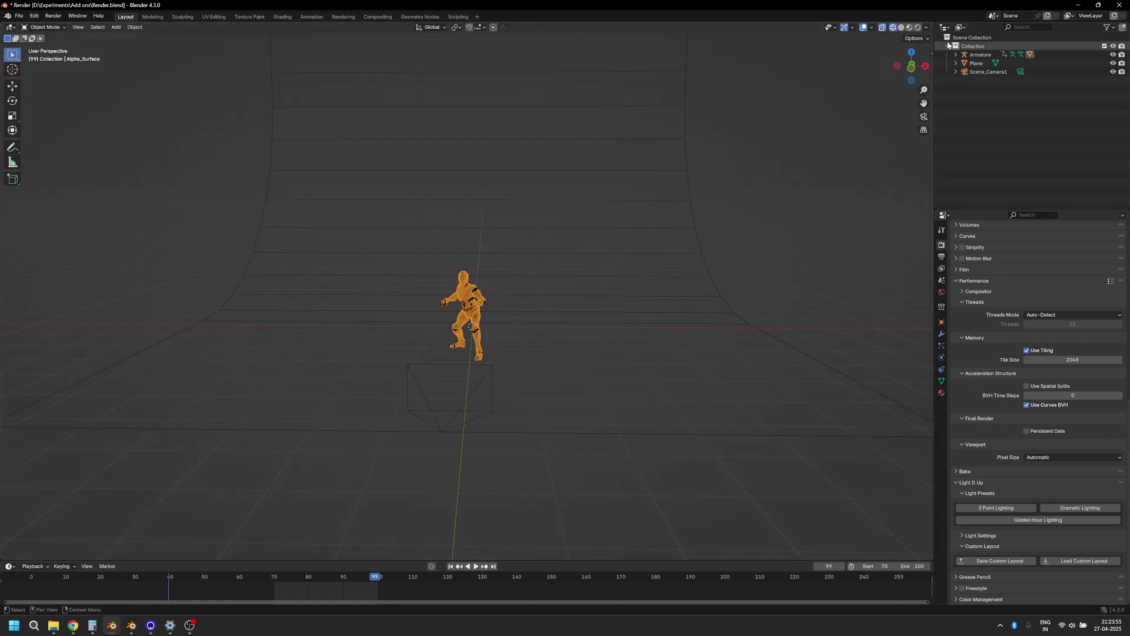
click(901, 27)
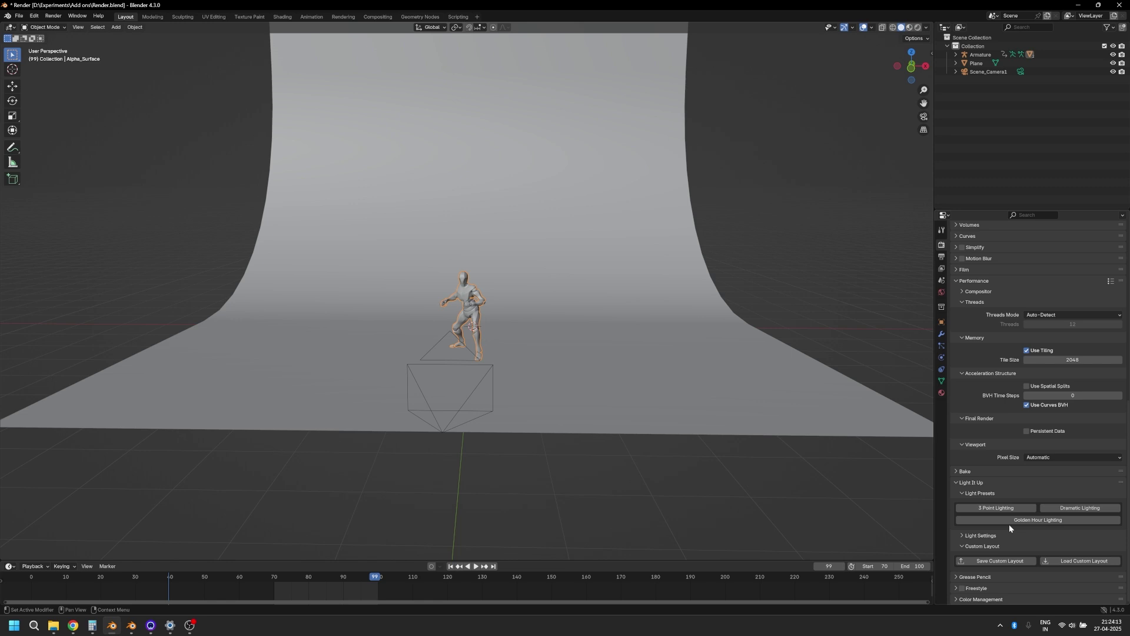
click(962, 534)
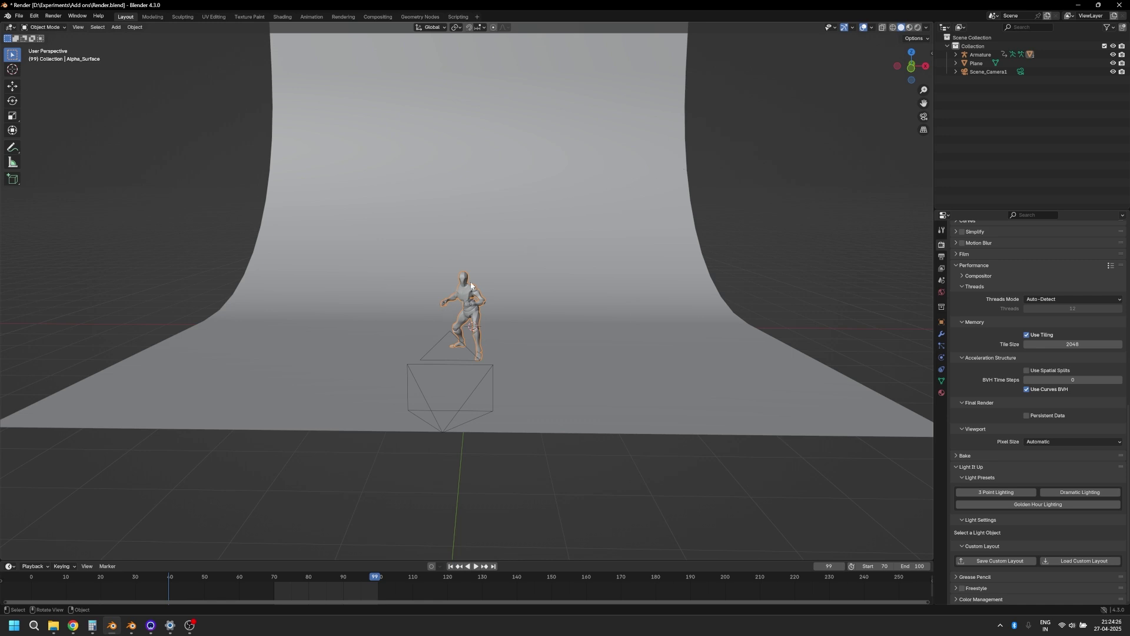
Step: In rendered camera view, try 3 Point, then Dramatic, ending on Golden Hour Lighting
click(918, 27)
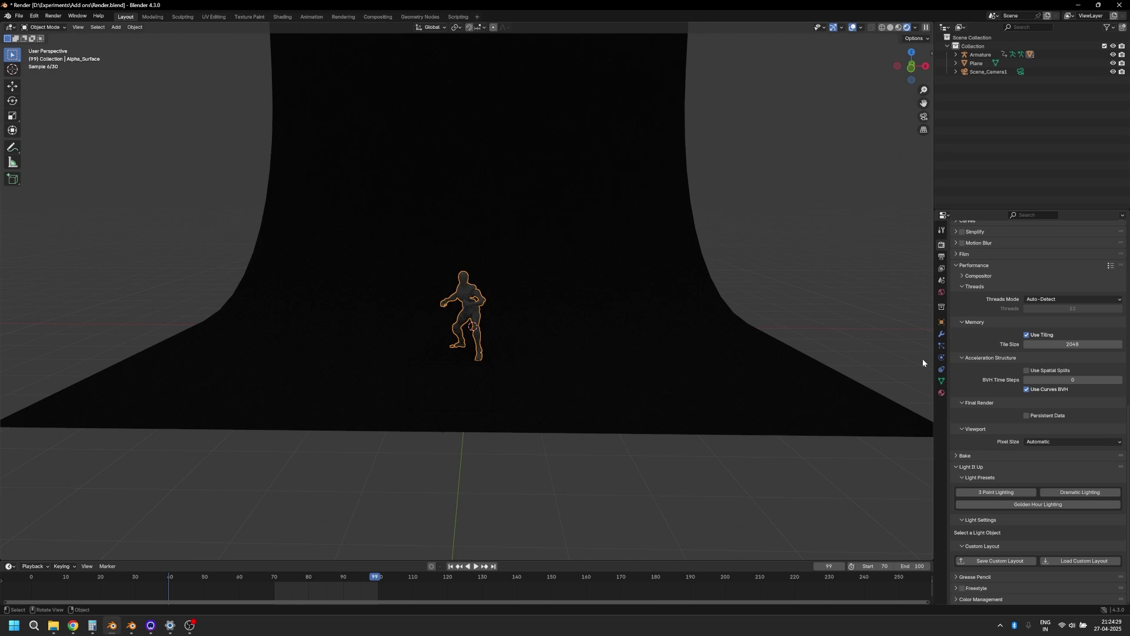
click(995, 494)
key(KP_0)
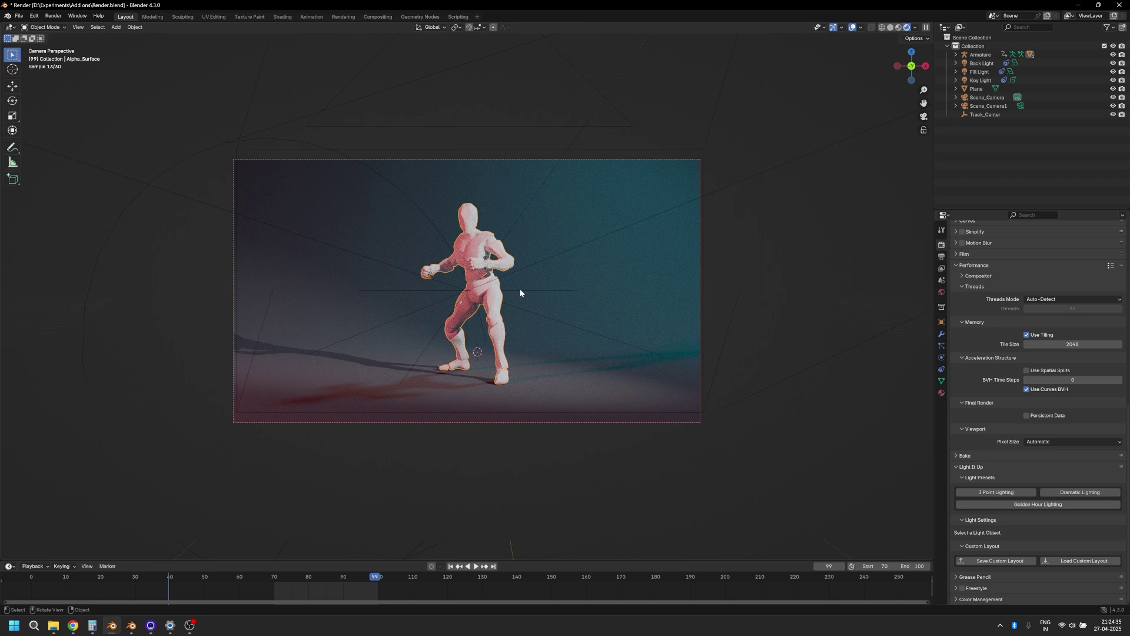
click(1055, 493)
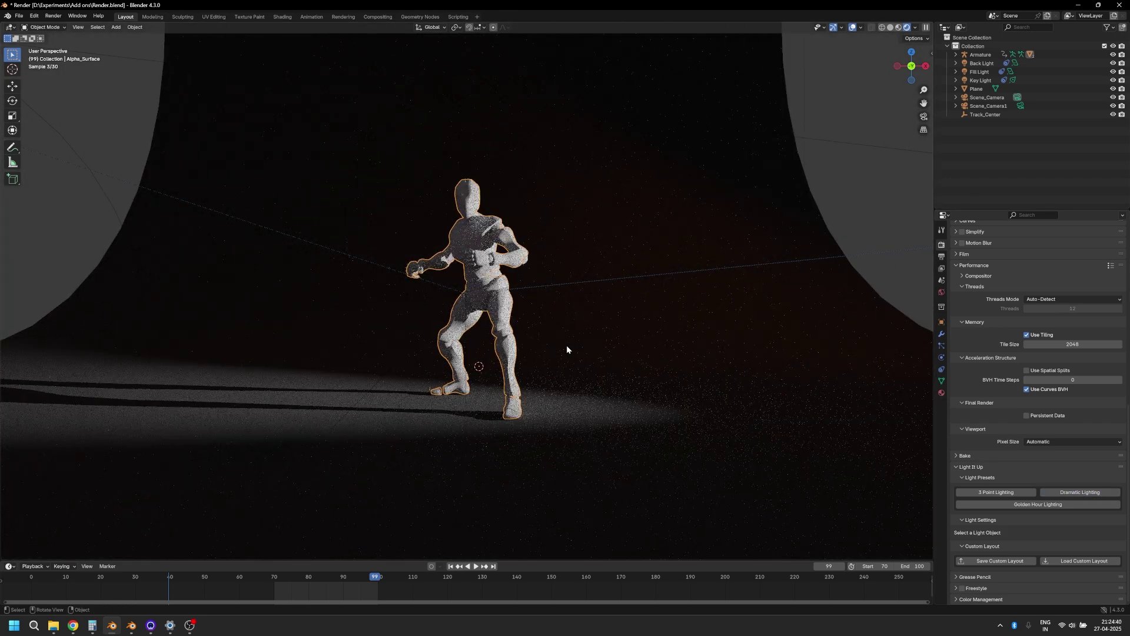
click(1038, 504)
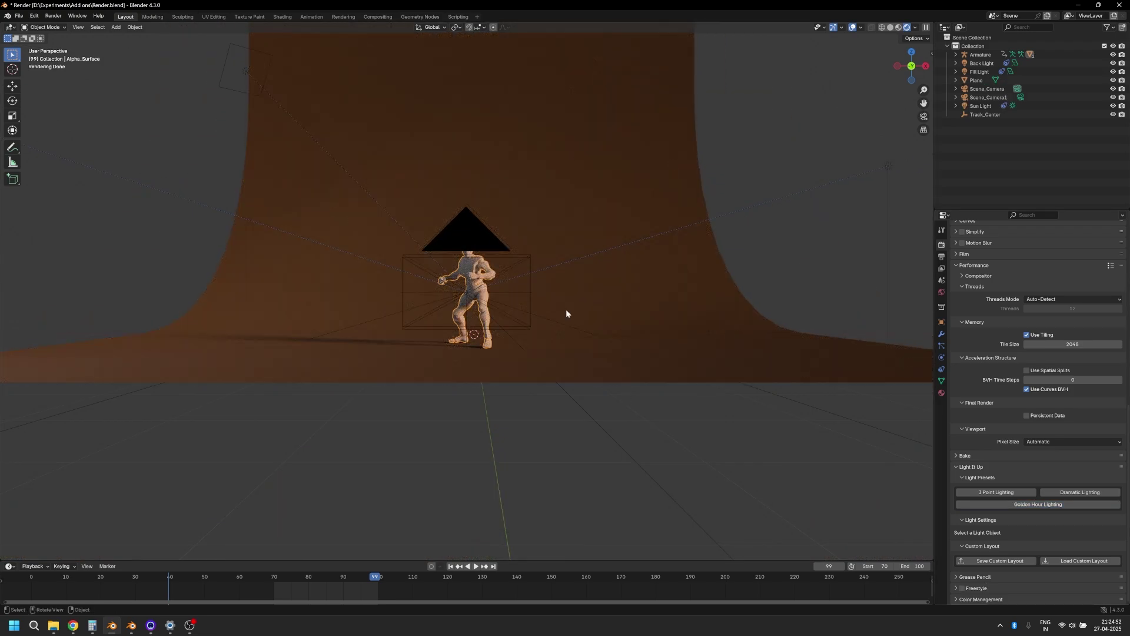
Step: Give the Sun Light strength 5.290 and angle 27.3°, then delete the duplicate Scene_Camera1
click(593, 255)
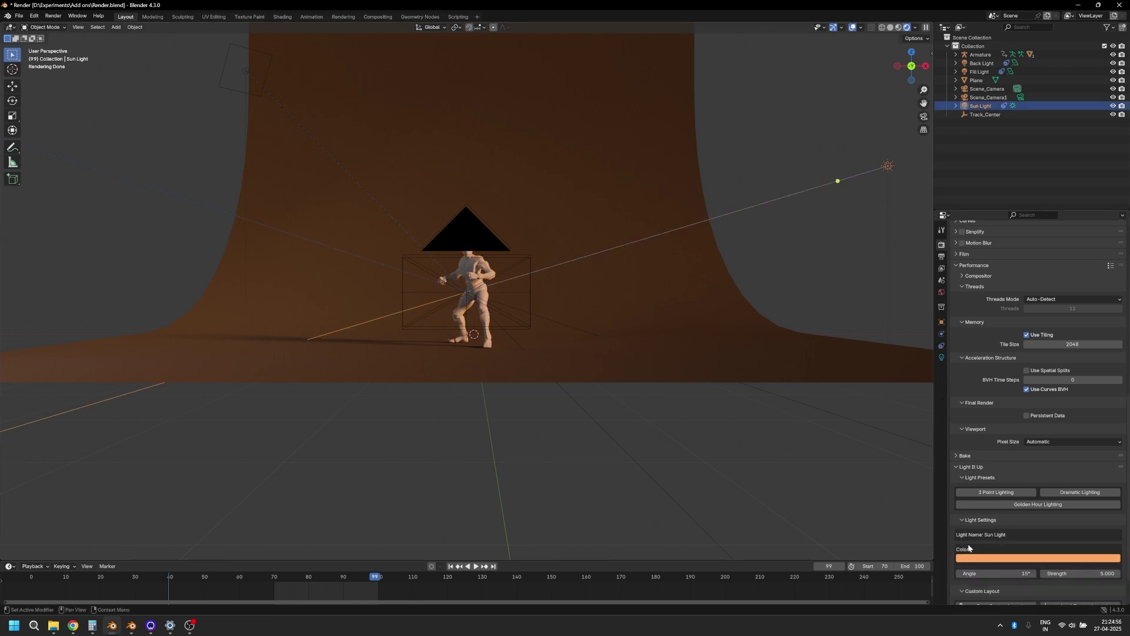
scroll(985, 521, down, 2)
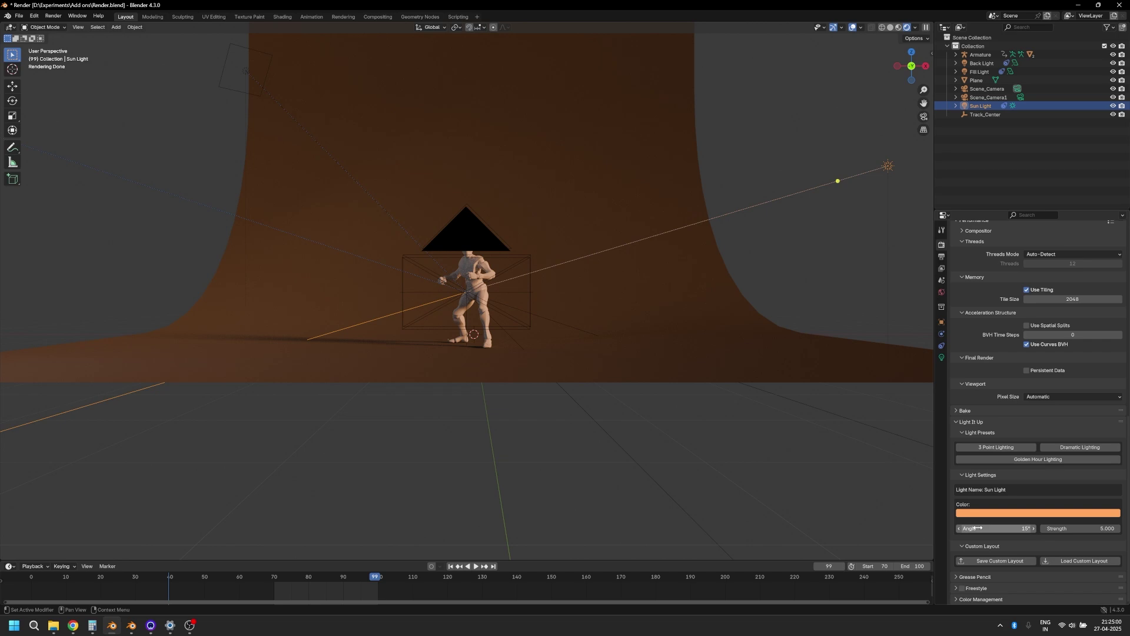
drag(1066, 529, 1090, 528)
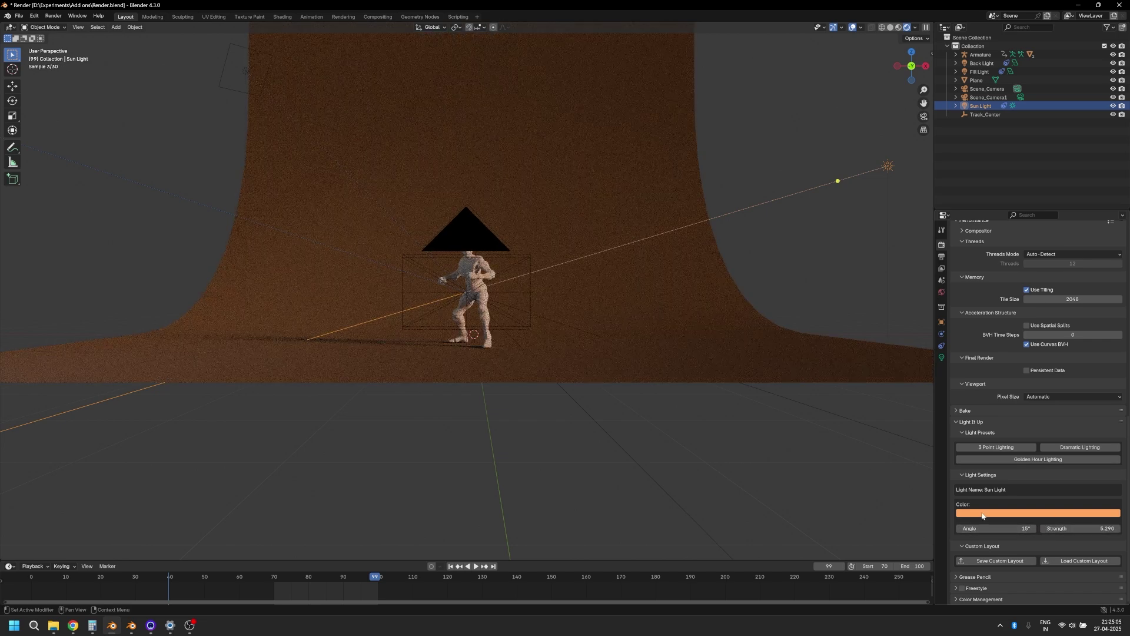
mouse_move(995, 528)
mouse_down()
mouse_move(1018, 528)
mouse_move(1004, 529)
mouse_up()
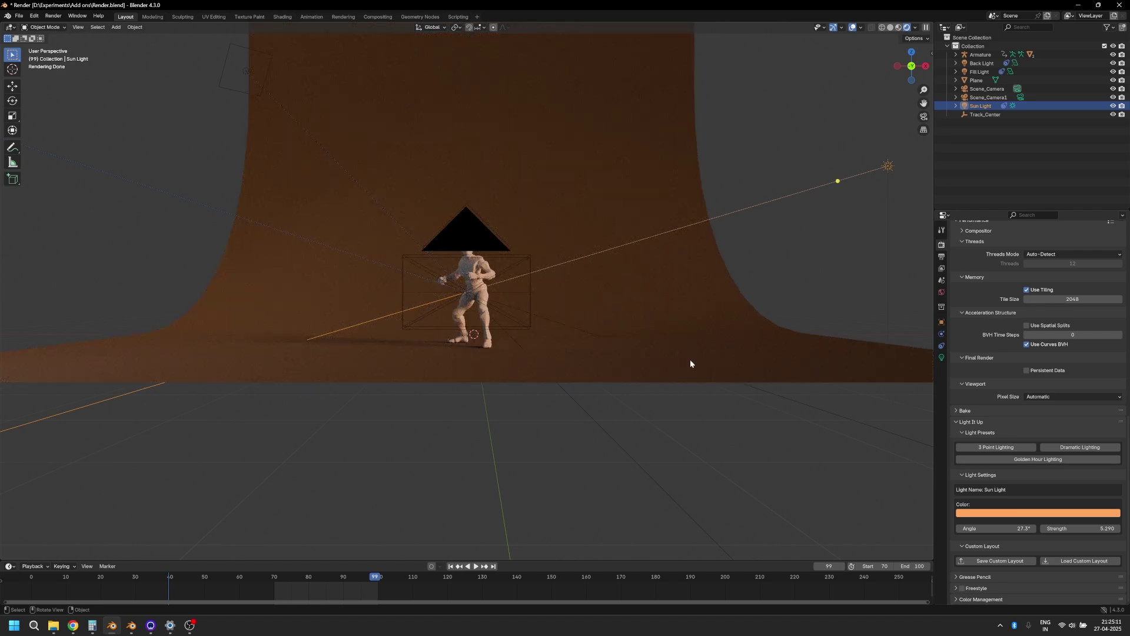
key(Delete)
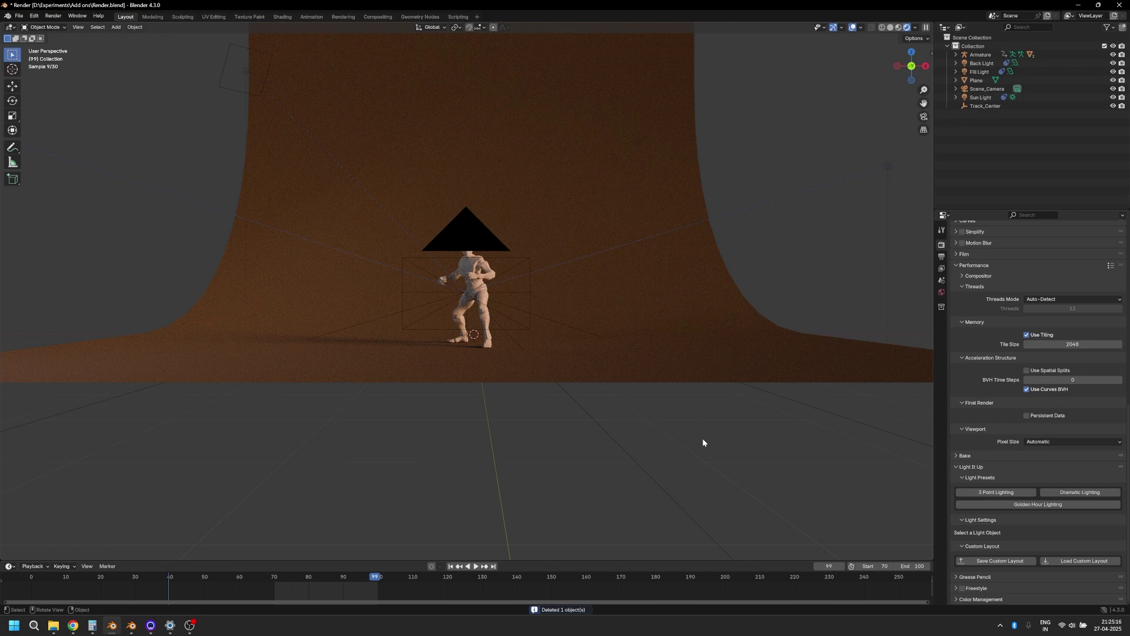
Step: Undo the deletion and reapply the three-point lighting preset
middle_drag(677, 383, 584, 358)
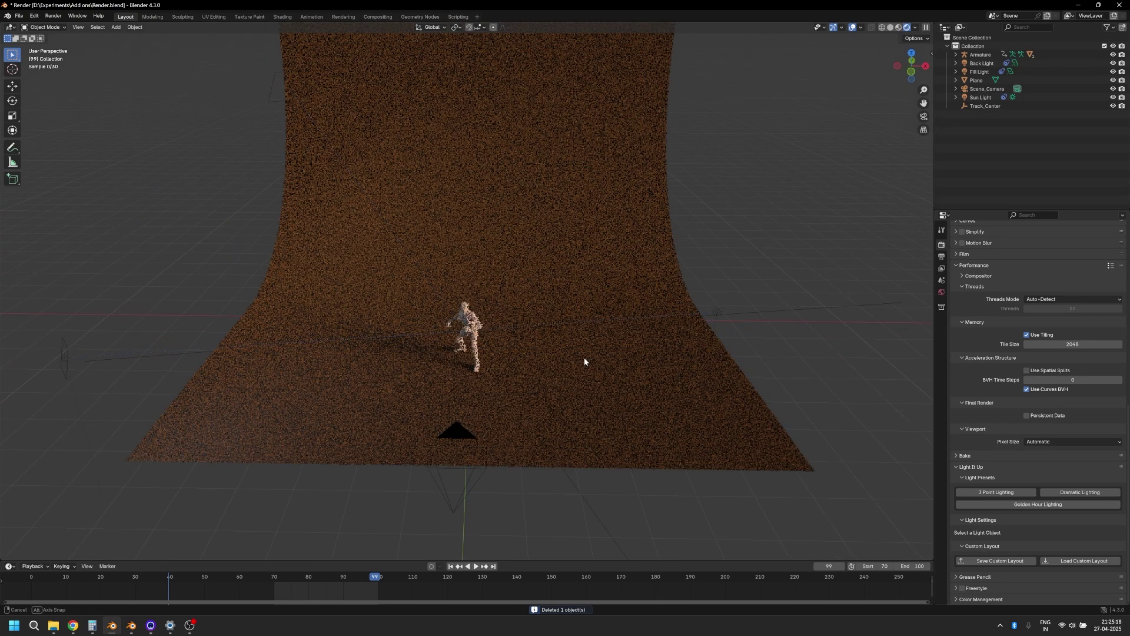
key(ctrl+z)
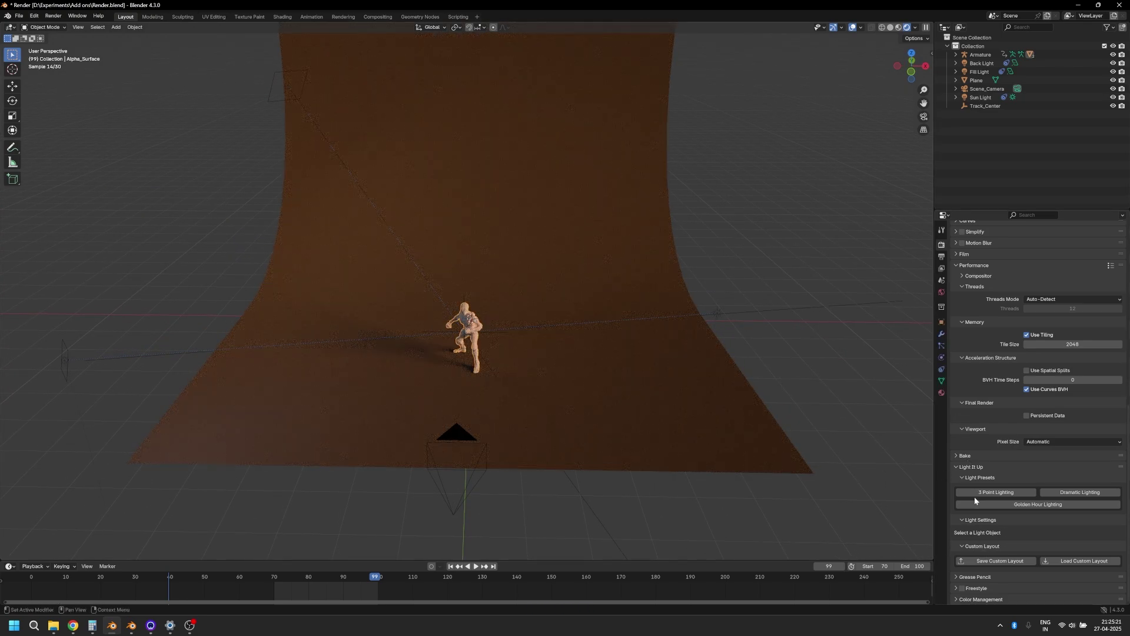
click(995, 492)
scroll(538, 362, down, 4)
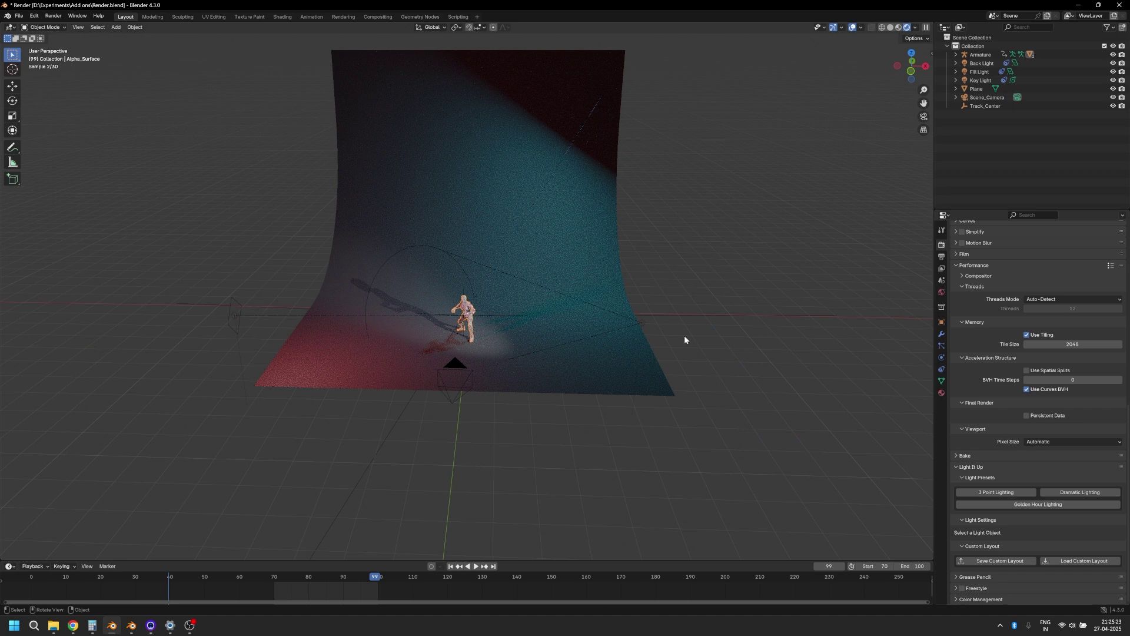
Step: Duplicate the Key Light, place the copy above the character, and colour it green
click(642, 321)
key(shift+d)
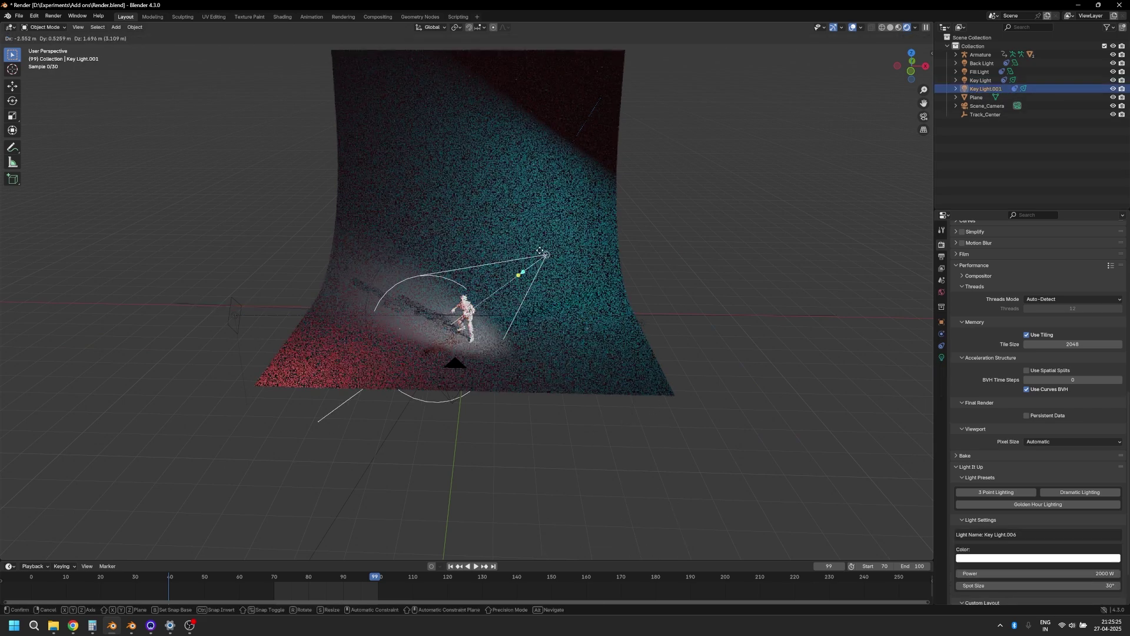
click(461, 194)
middle_drag(462, 194, 450, 238)
click(1047, 558)
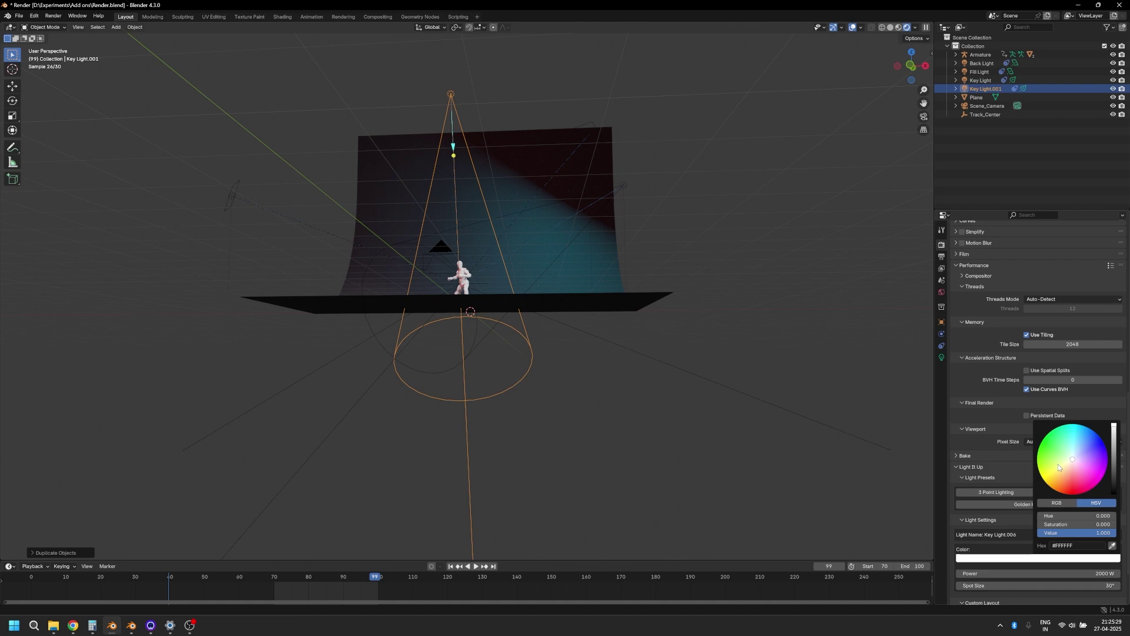
click(1051, 448)
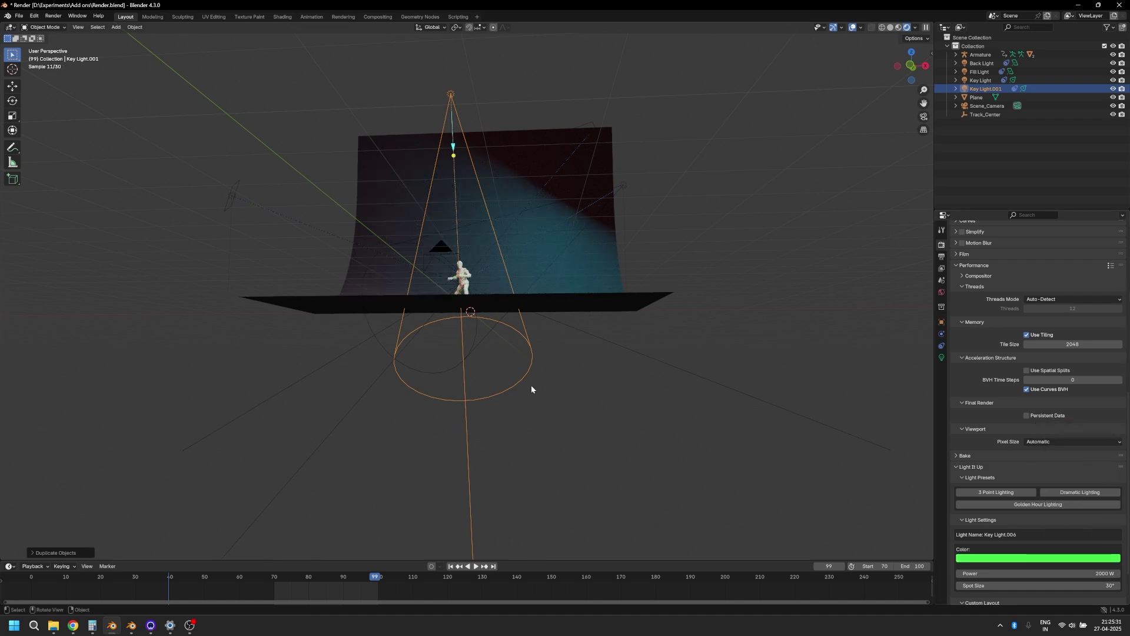
Step: From camera view, save the lights as custom_light_layout.json
scroll(505, 382, up, 6)
key(KP_0)
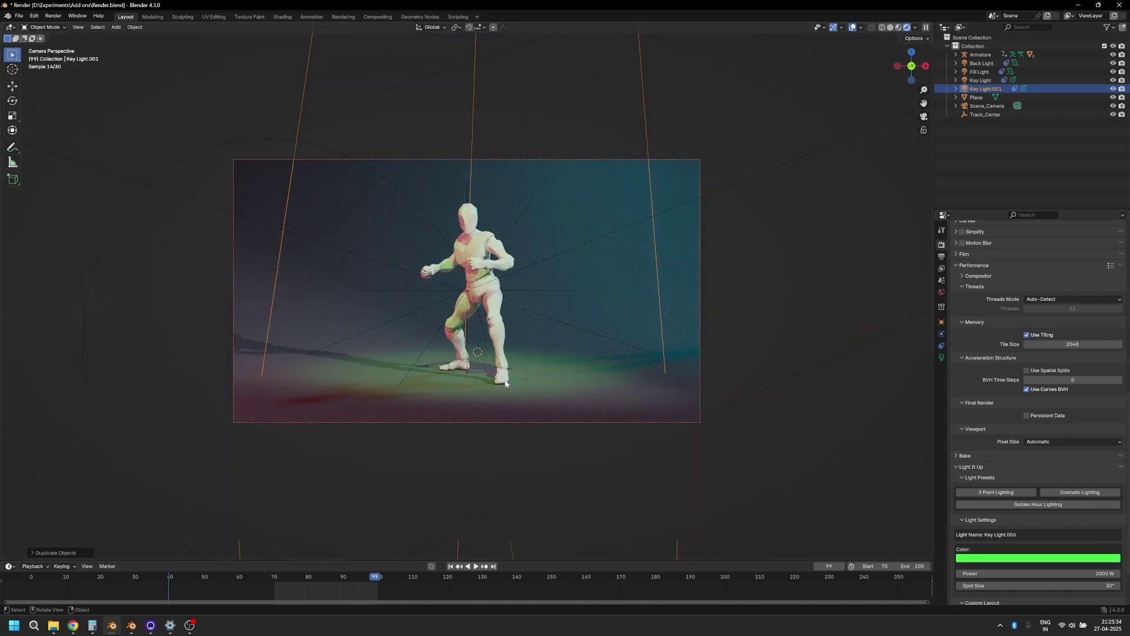
click(579, 207)
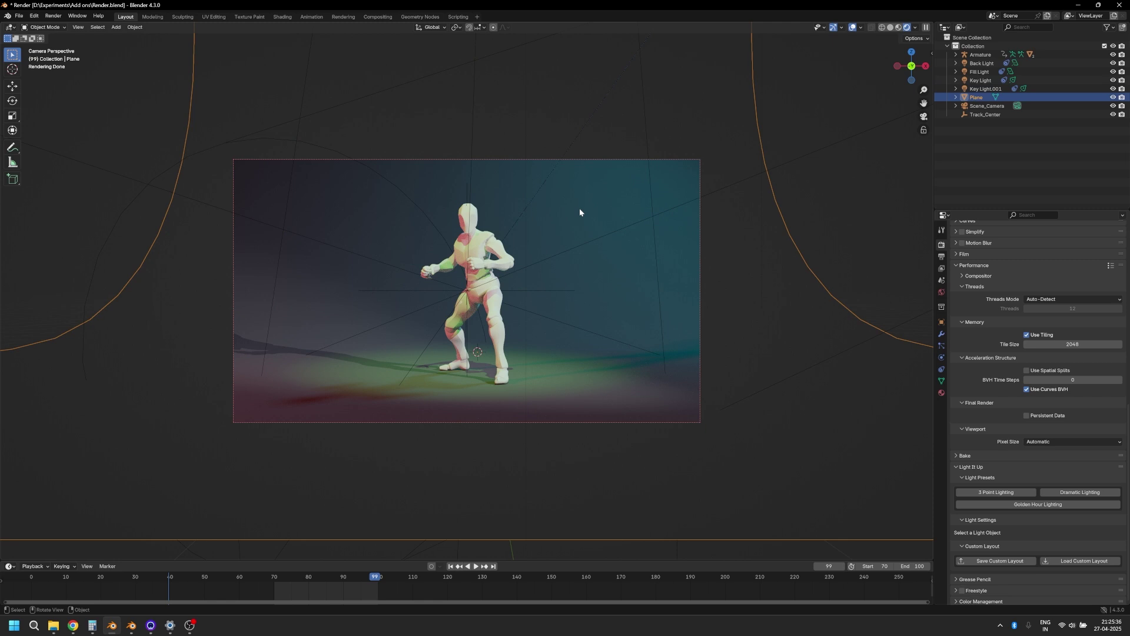
click(984, 562)
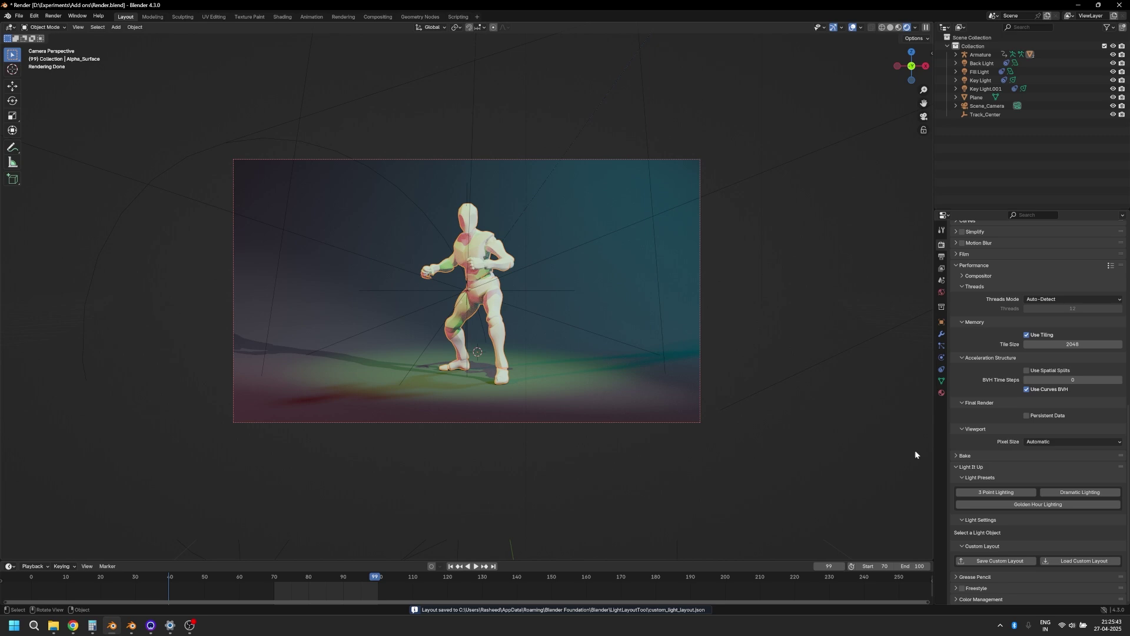
Step: Reset the lights, frame the character, and reload the custom layout to restore green Key Light.001
click(1010, 494)
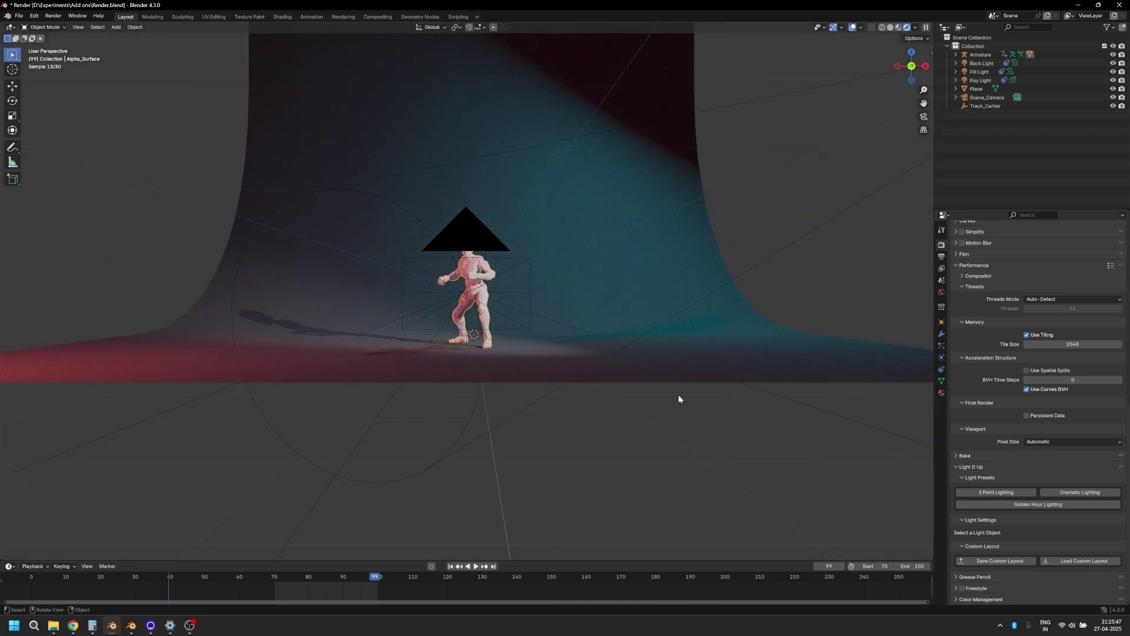
key(KP_Decimal)
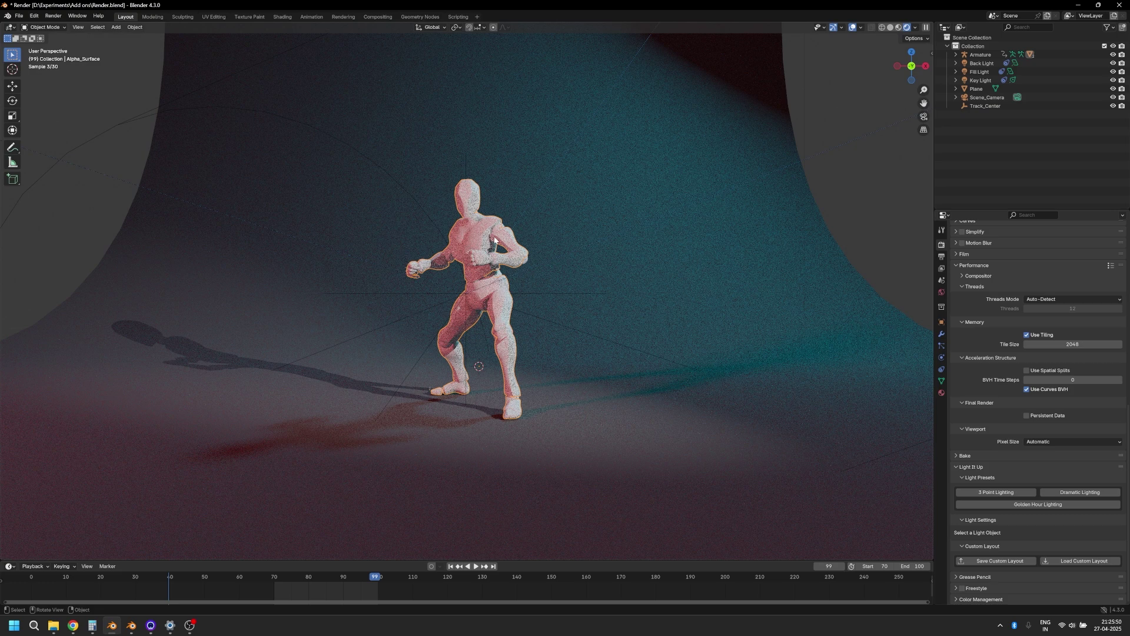
click(1069, 561)
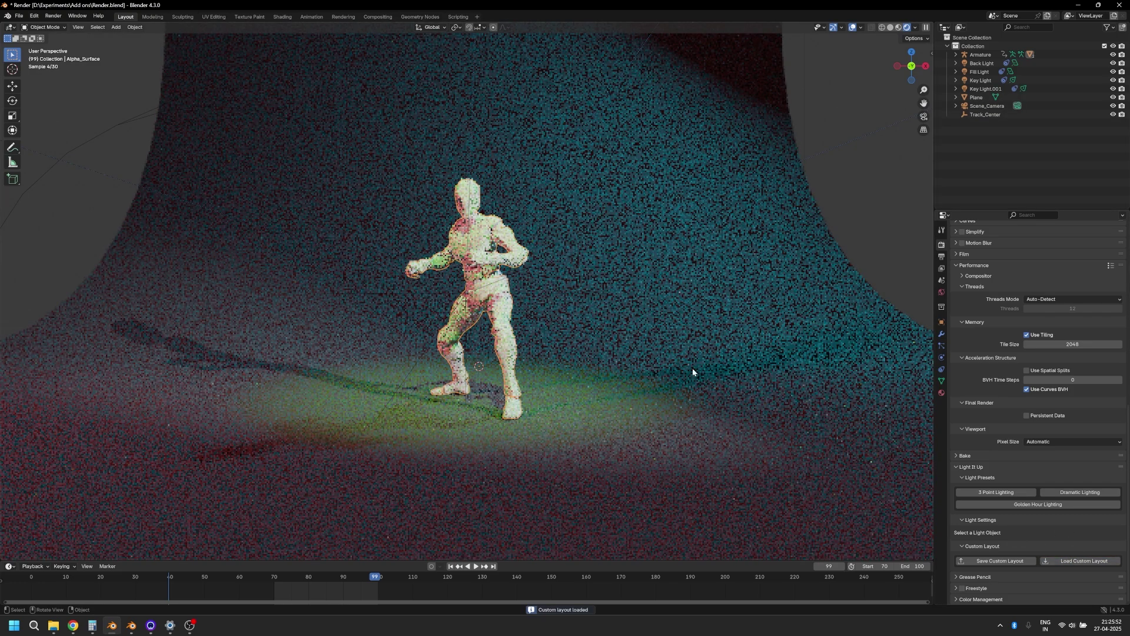
middle_drag(539, 312, 487, 343)
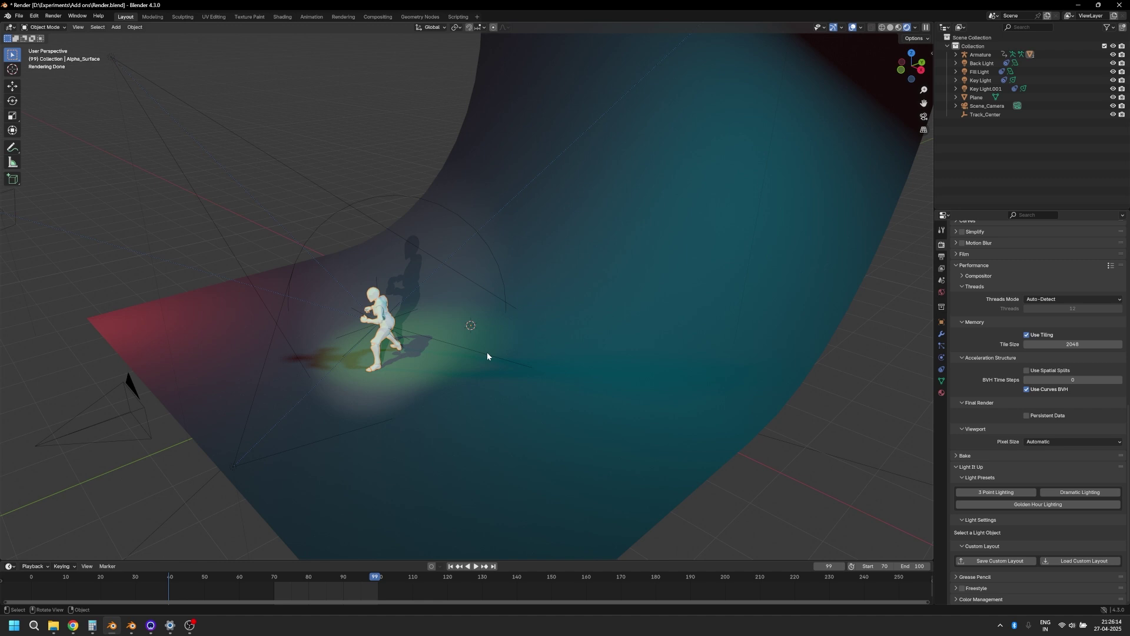
Step: Switch to the Blender 4.4 scene, face the figure, and set Rendered shading
click(131, 631)
middle_drag(497, 378, 517, 363)
scroll(485, 331, up, 3)
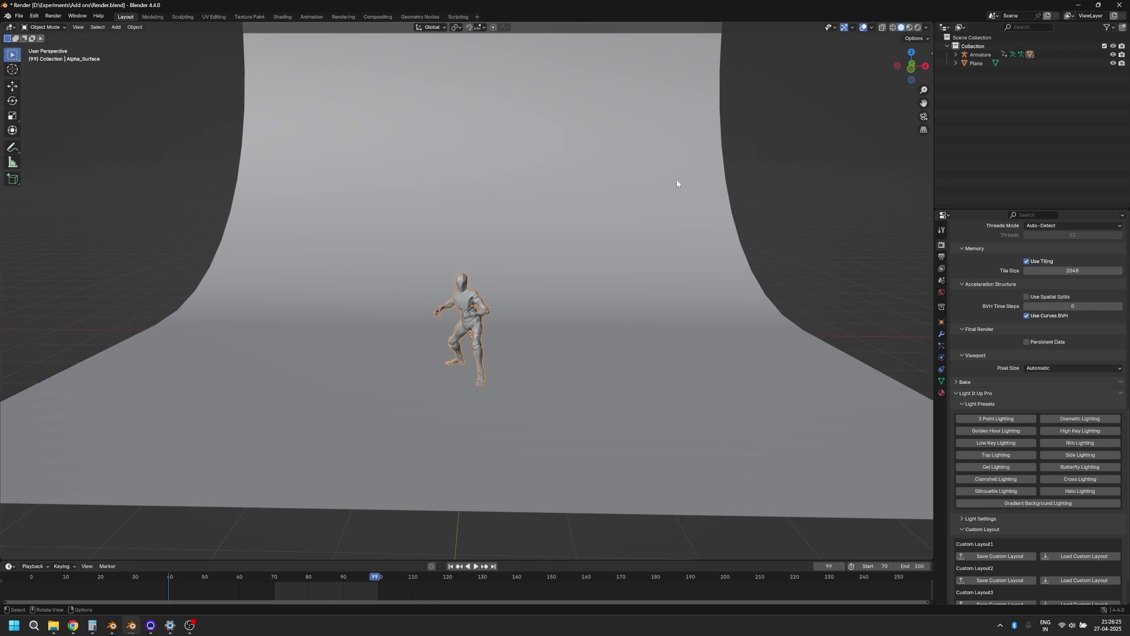
click(918, 27)
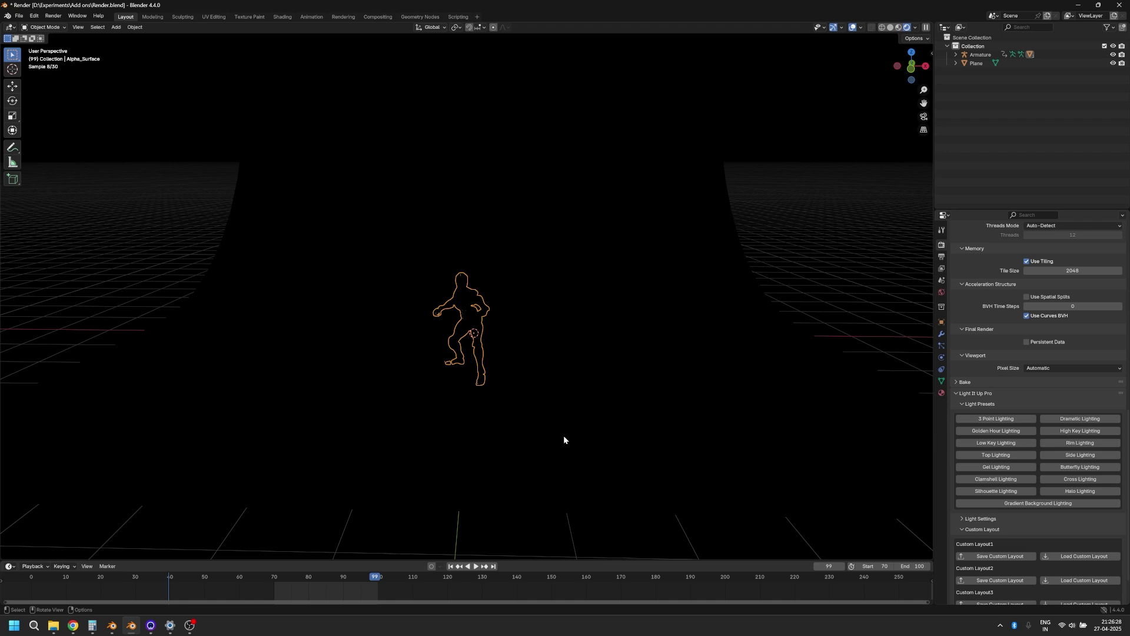
Step: Cycle through the Light It Up Pro presets, from 3 Point to Silhouette, ending on Gradient Background Lighting
scroll(526, 406, up, 2)
click(1032, 419)
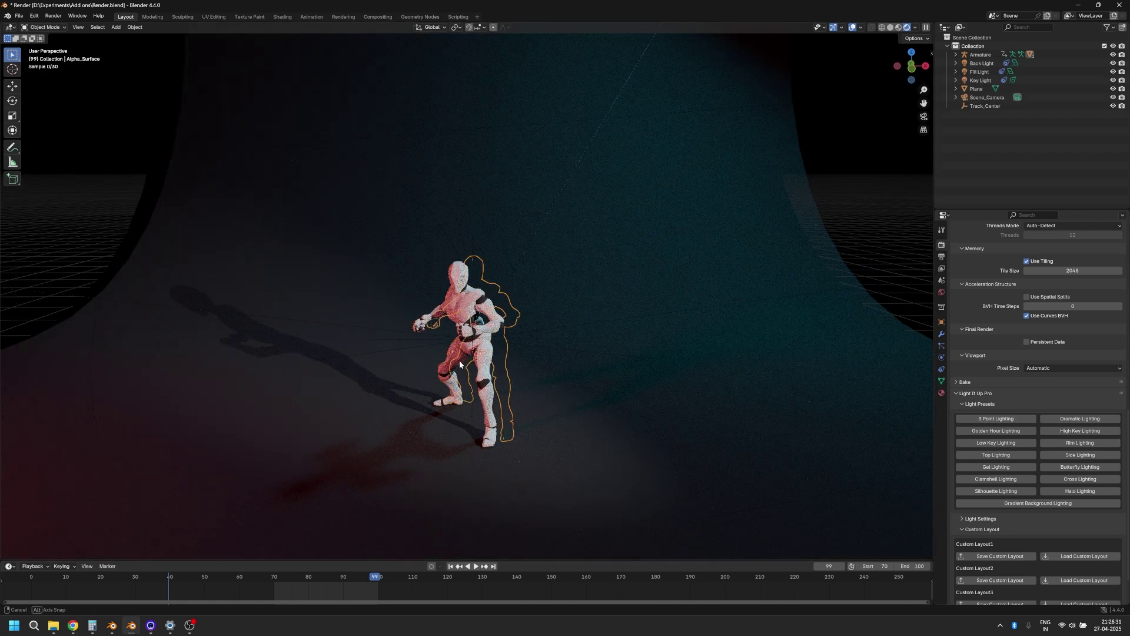
click(1064, 419)
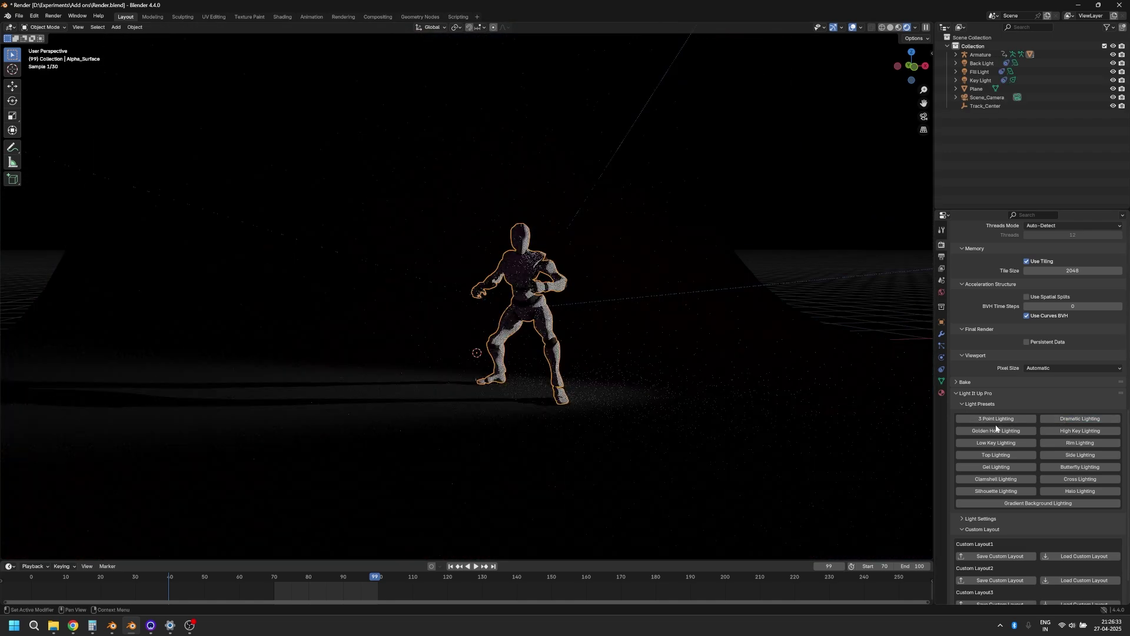
click(1001, 430)
click(1092, 434)
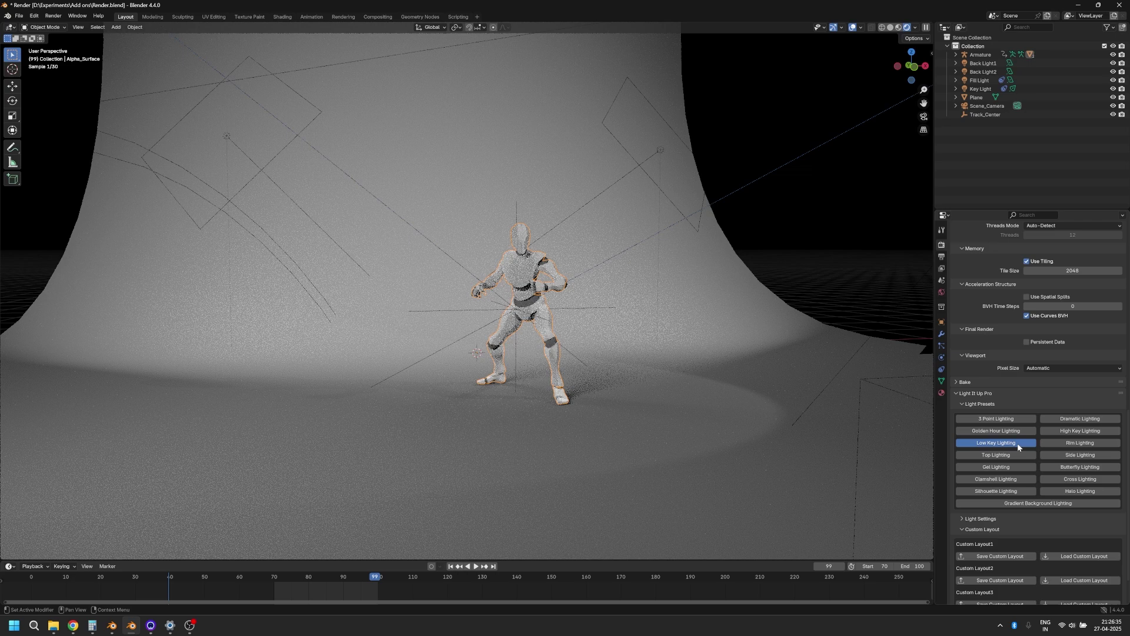
click(1018, 443)
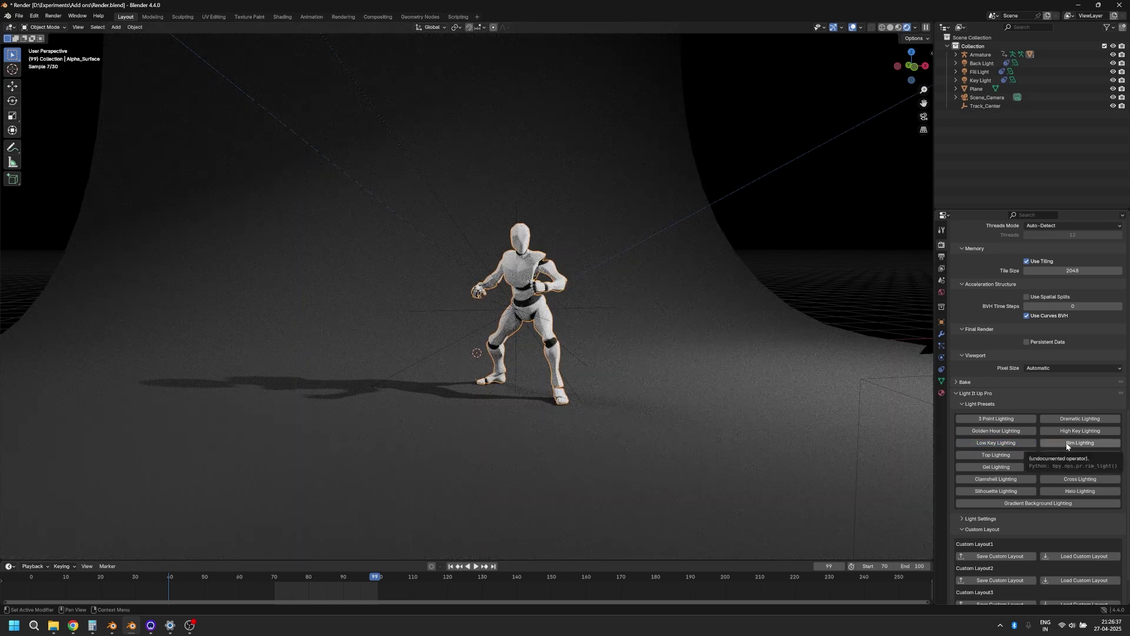
click(1068, 443)
click(1007, 455)
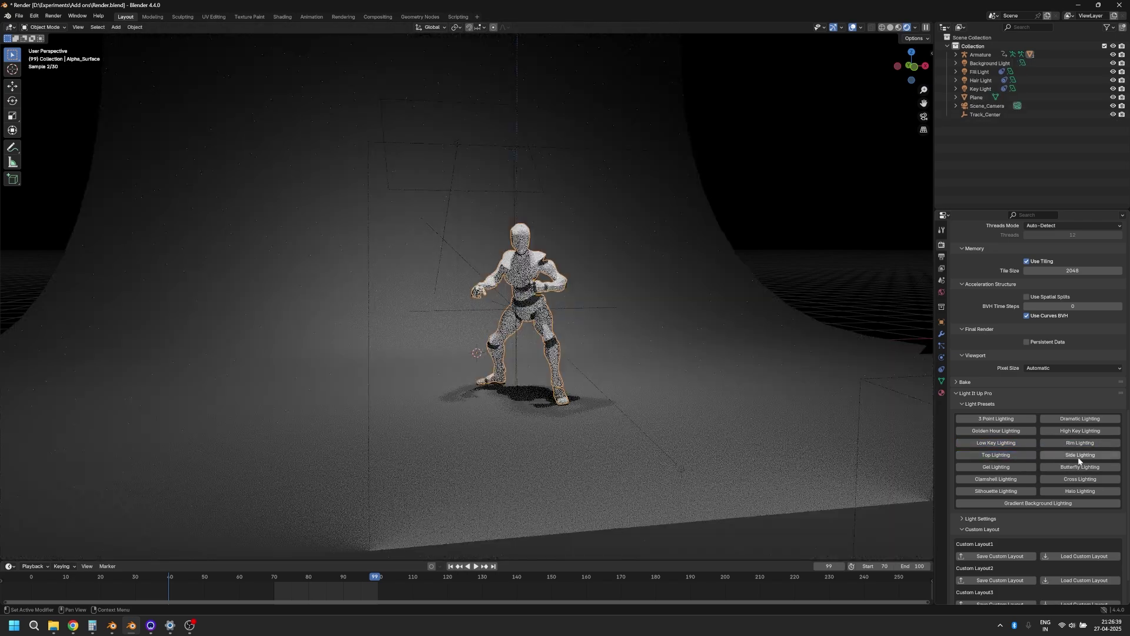
click(1075, 457)
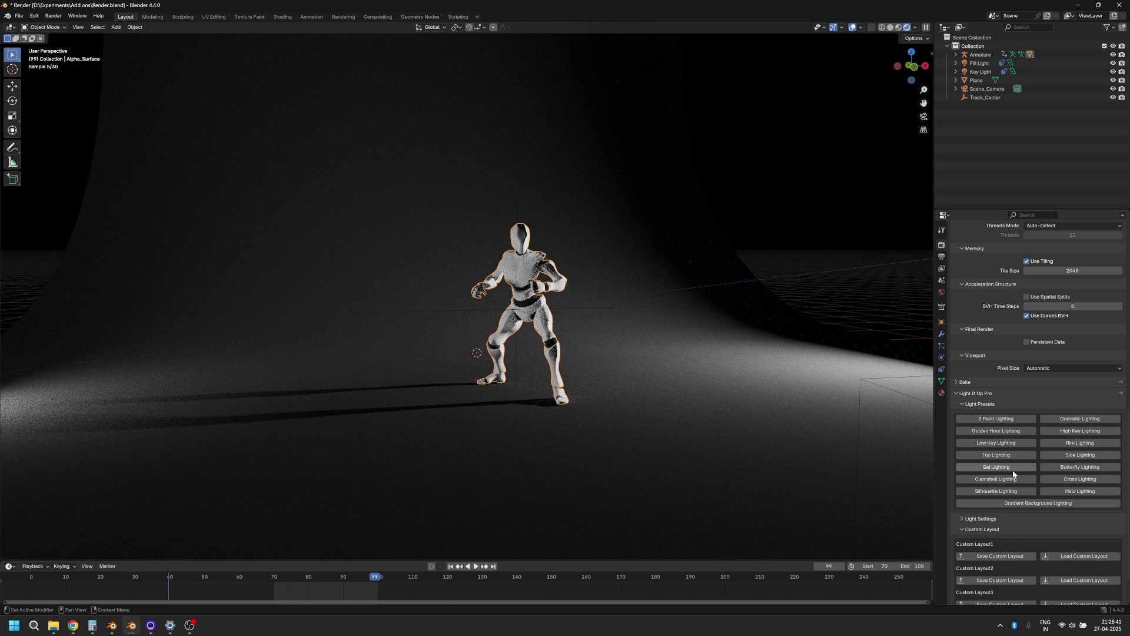
click(996, 468)
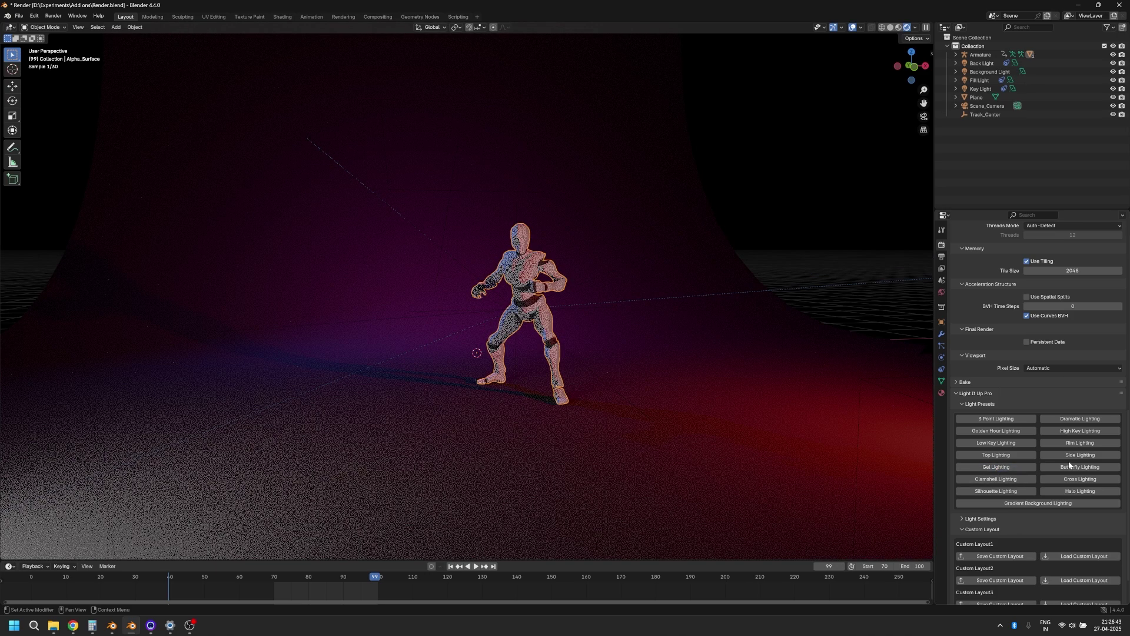
click(1077, 467)
click(1015, 480)
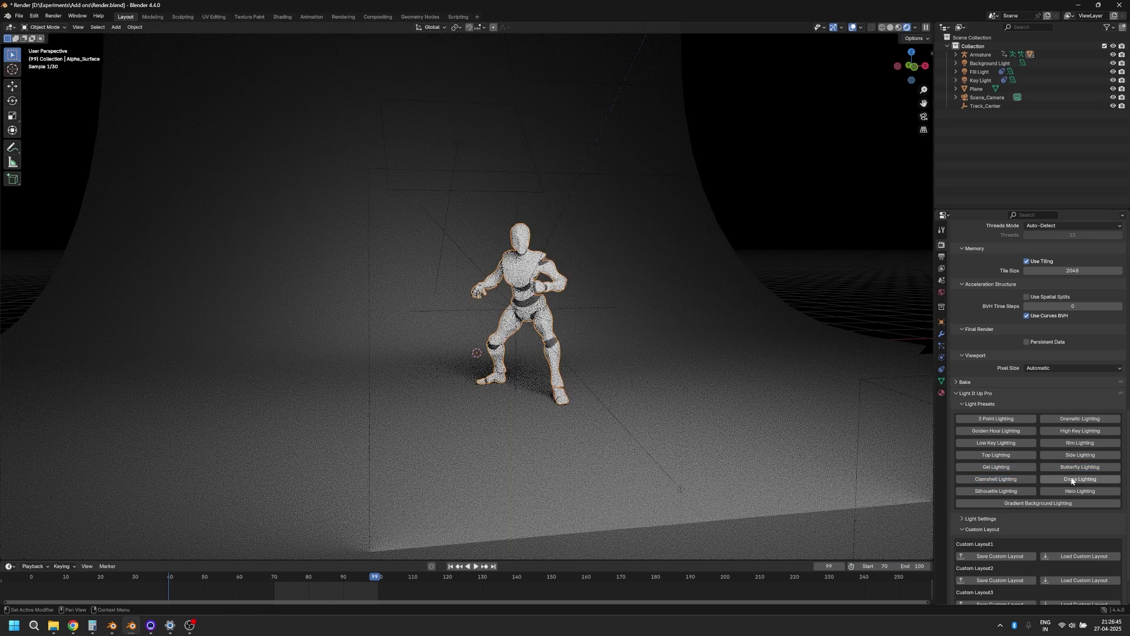
click(1017, 492)
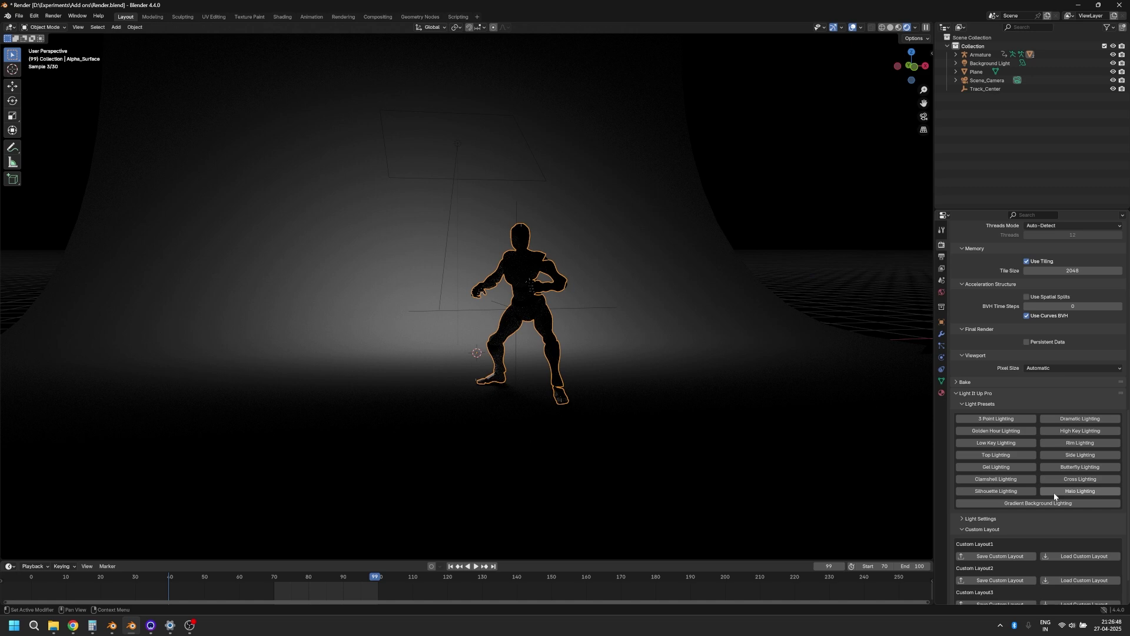
click(1053, 503)
scroll(1001, 506, down, 2)
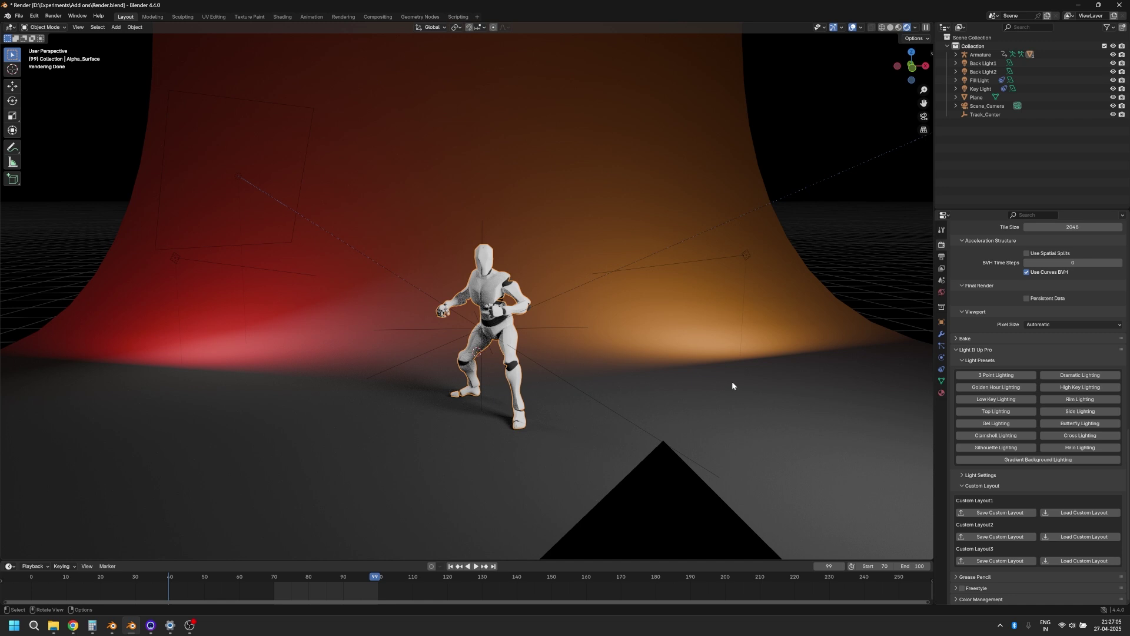
Step: Select the Track_Center empty targeted by Back Light1 and Back Light2
click(552, 330)
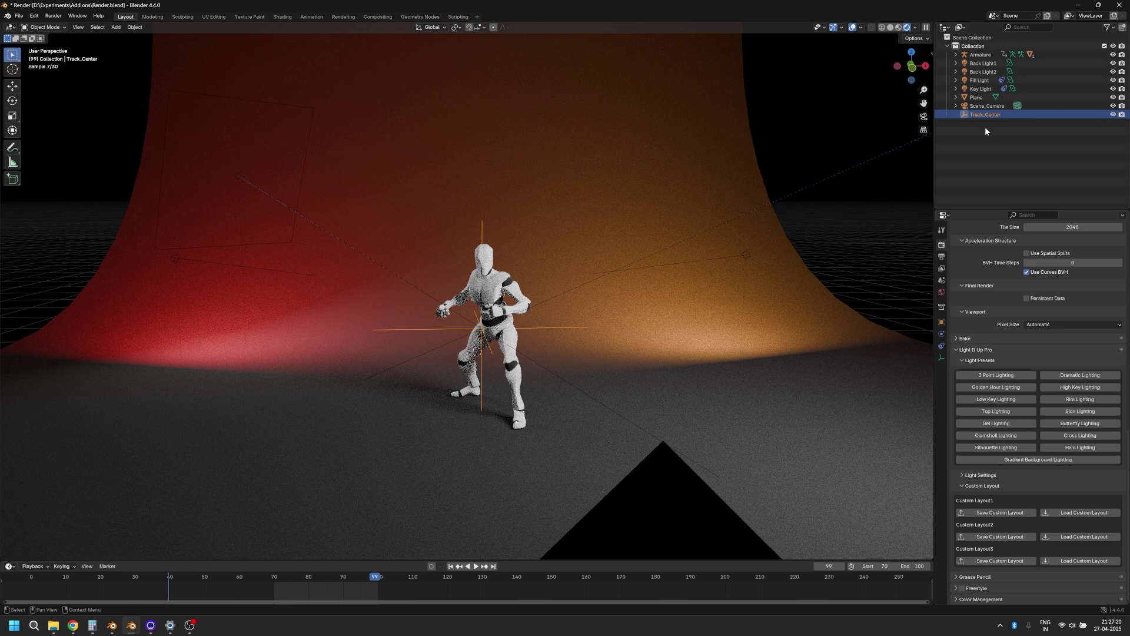
Step: Move Track_Center straight up along Z toward the character's upper body
key(g)
key(z)
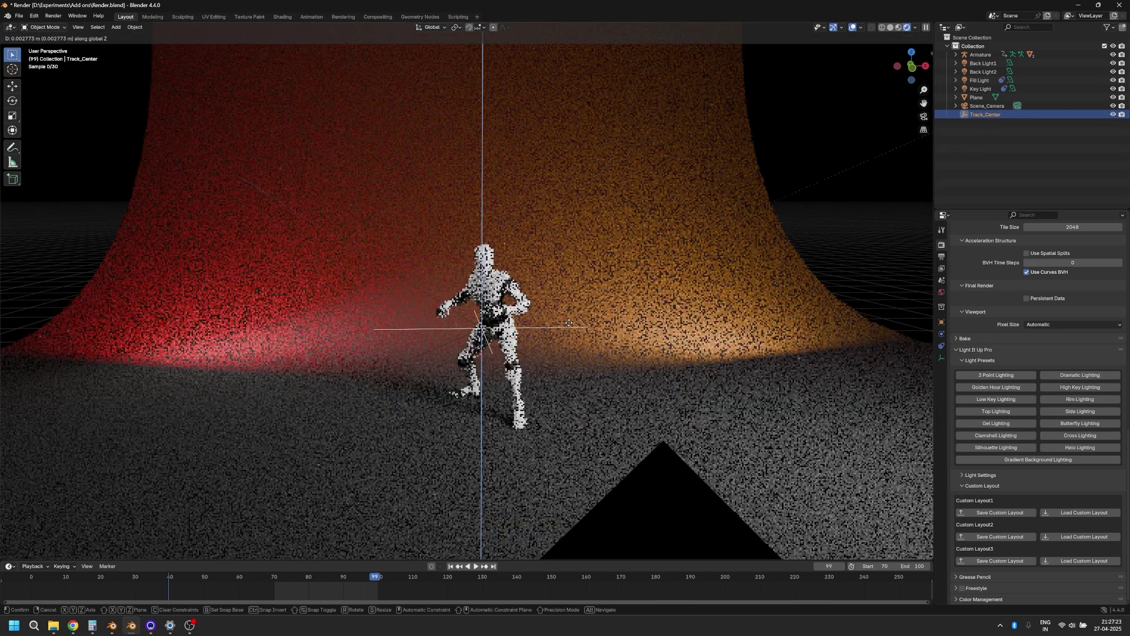
click(566, 254)
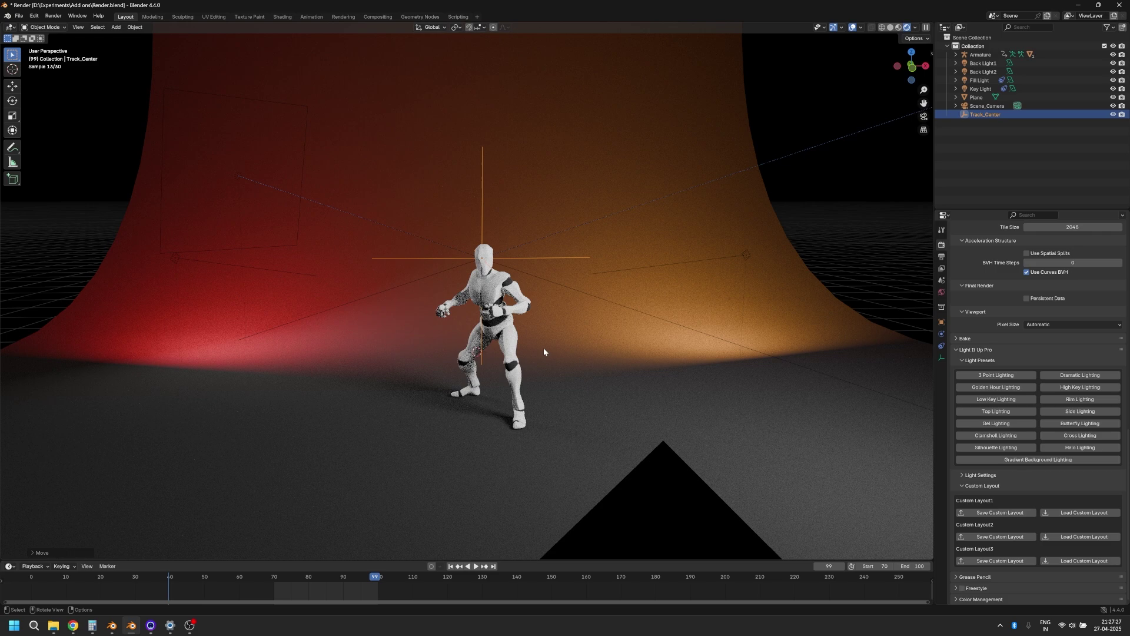
Step: From an angled view of the set, select the orange Back Light1
middle_drag(555, 284, 475, 361)
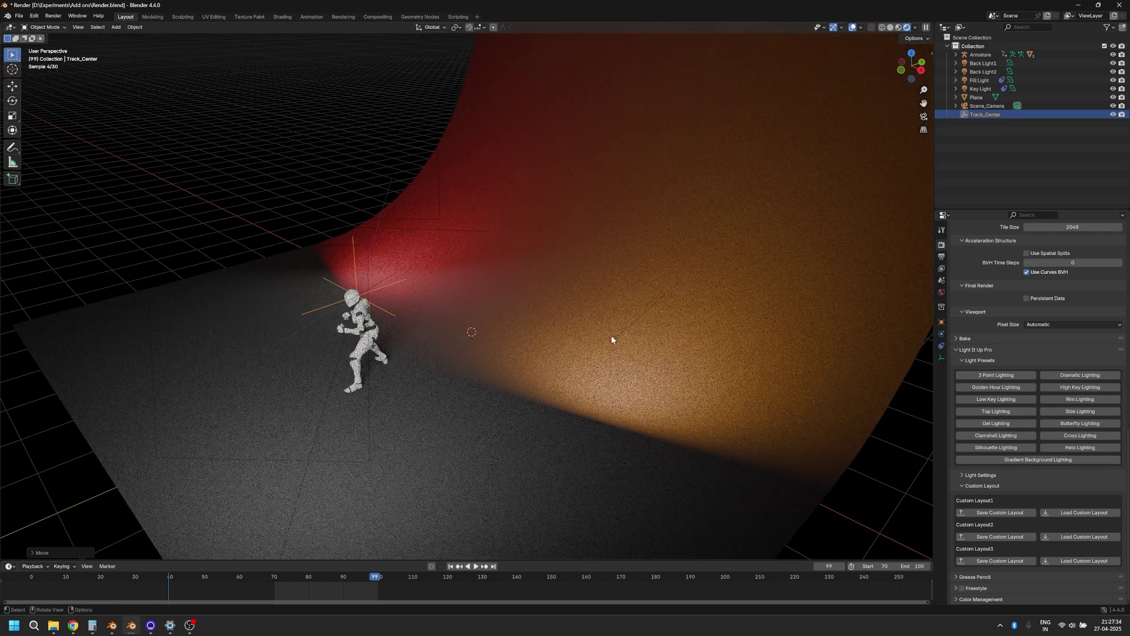
click(616, 339)
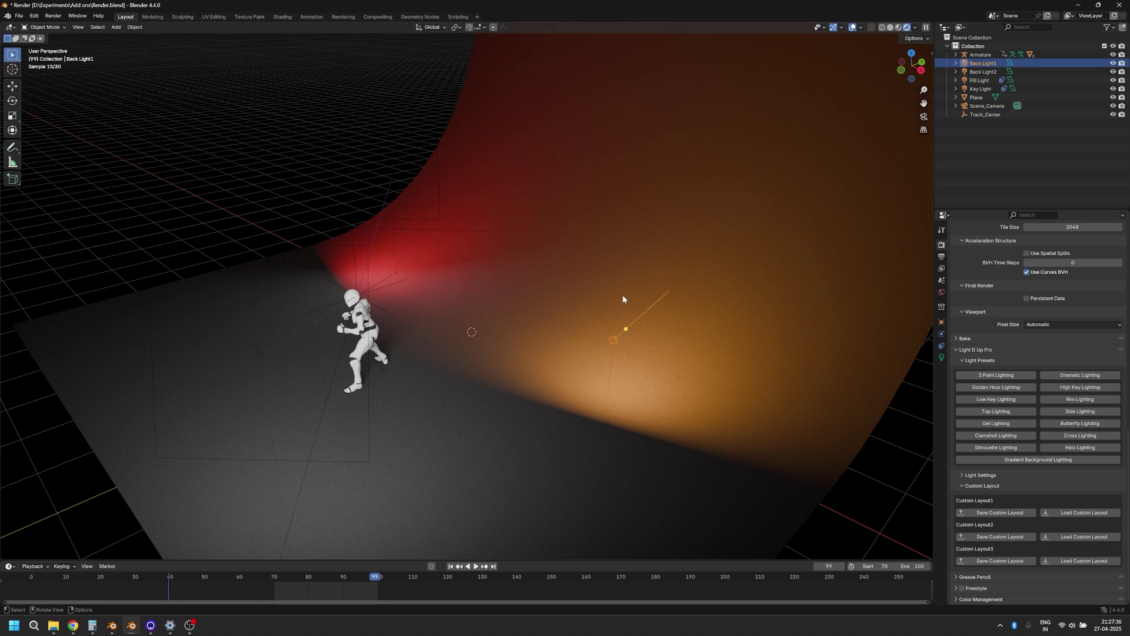
middle_drag(550, 376, 559, 379)
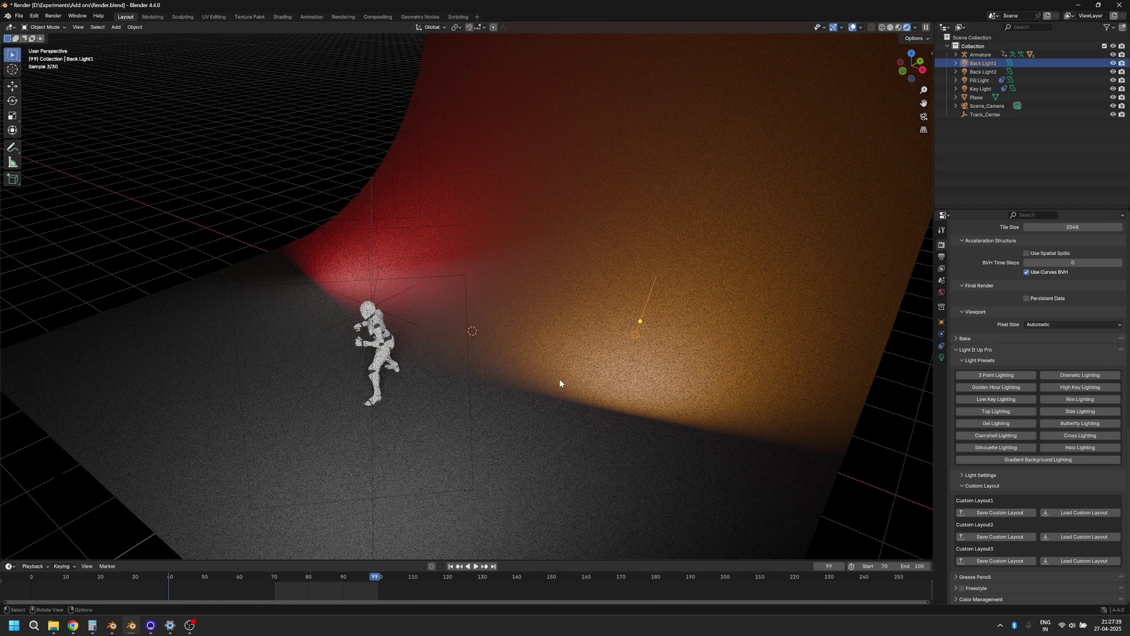